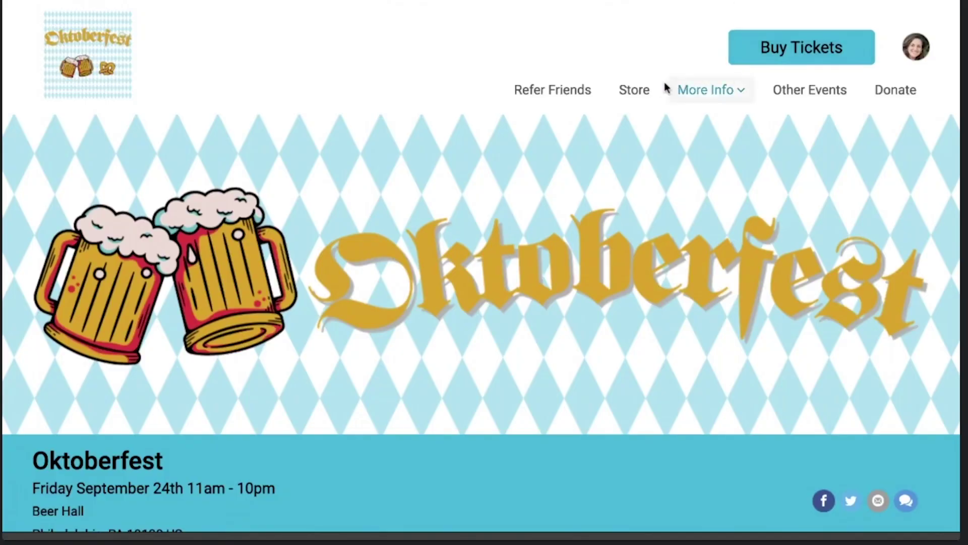
- In the event store, choose the 16oz stein size and add an Extra Beer Ticket
left_click(637, 94)
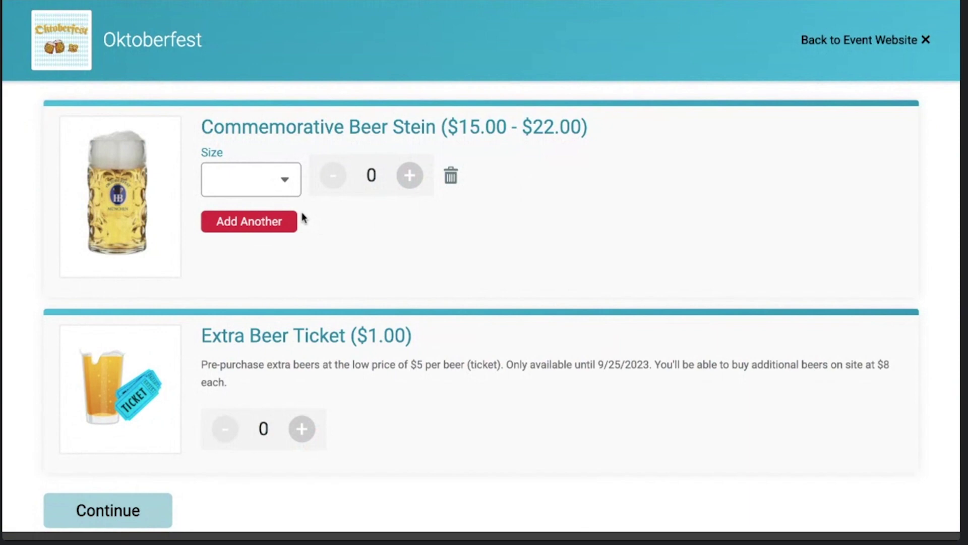
left_click(286, 181)
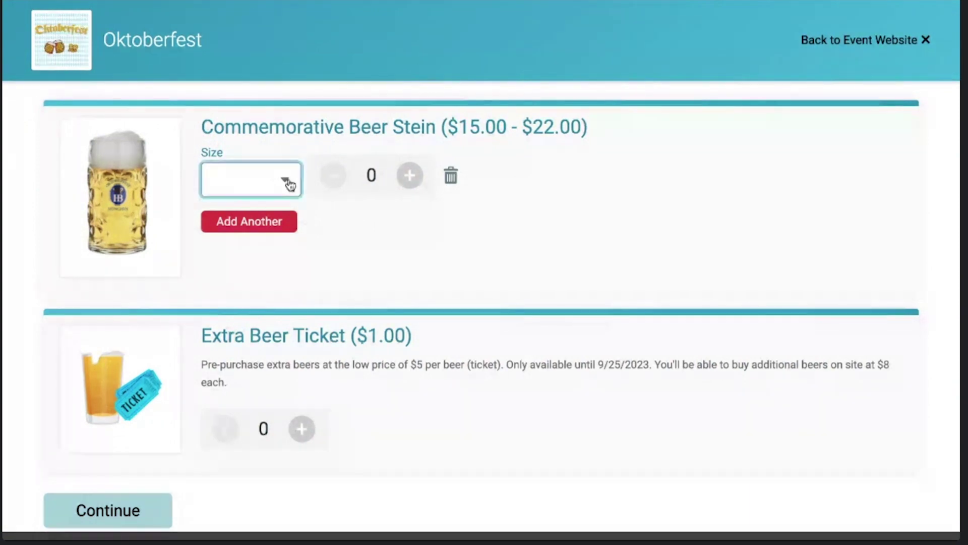
left_click(300, 200)
left_click(302, 434)
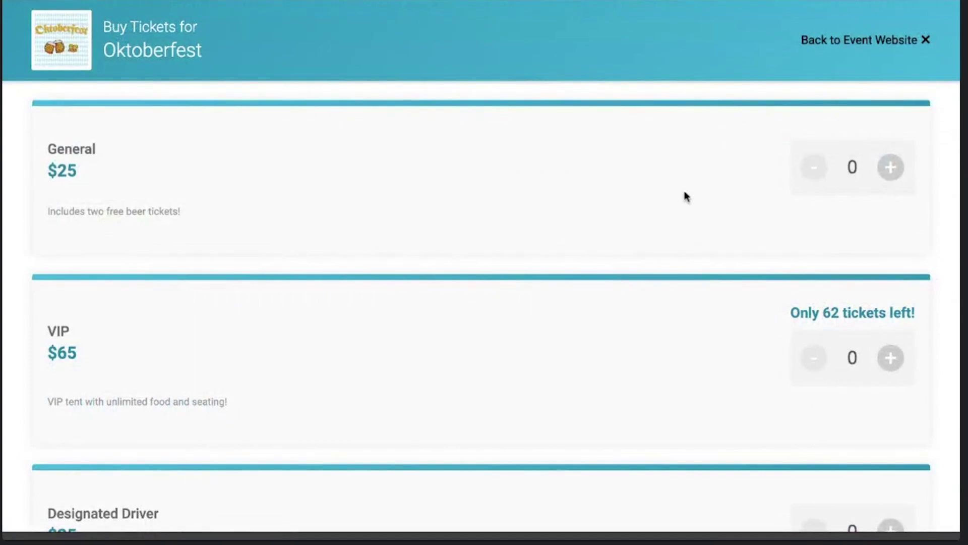
- Order 2 General tickets, then pick a 16oz stein and bring Extra Beer Tickets to 2
left_click(891, 167)
left_click(890, 167)
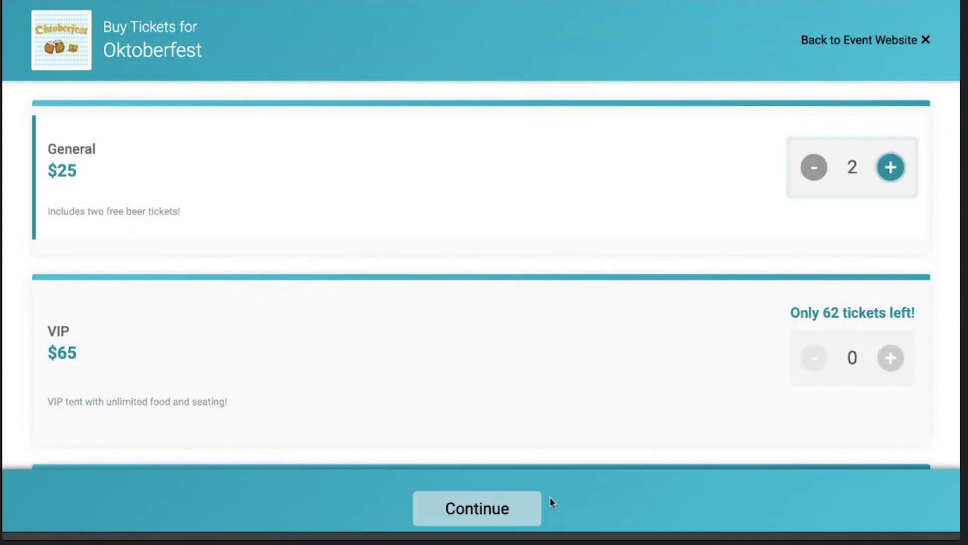
left_click(502, 507)
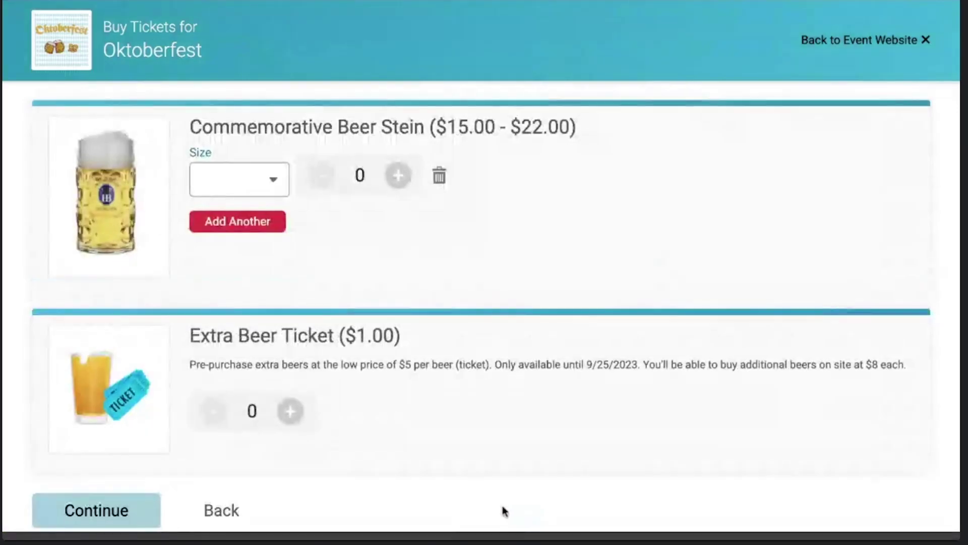
left_click(282, 191)
left_click(237, 212)
left_click(290, 417)
left_click(290, 416)
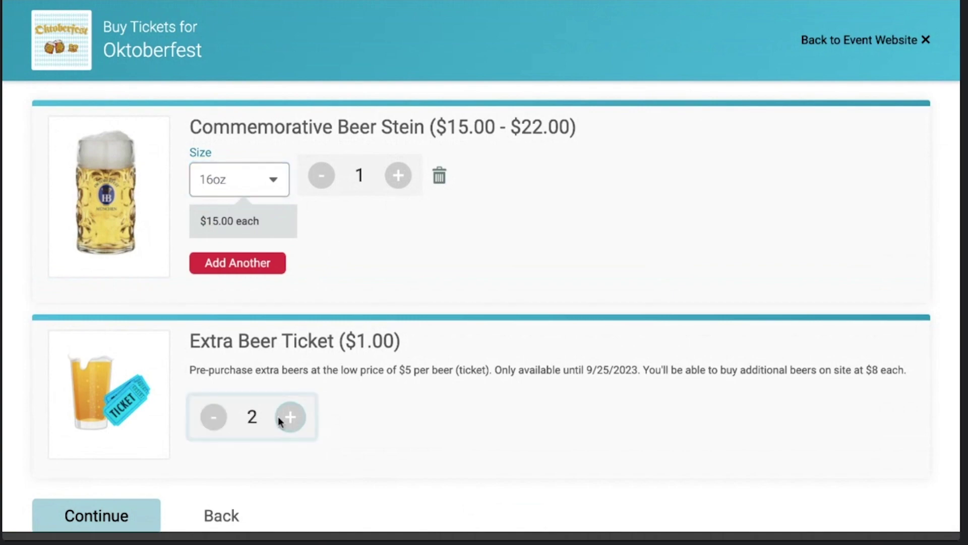
left_click(122, 519)
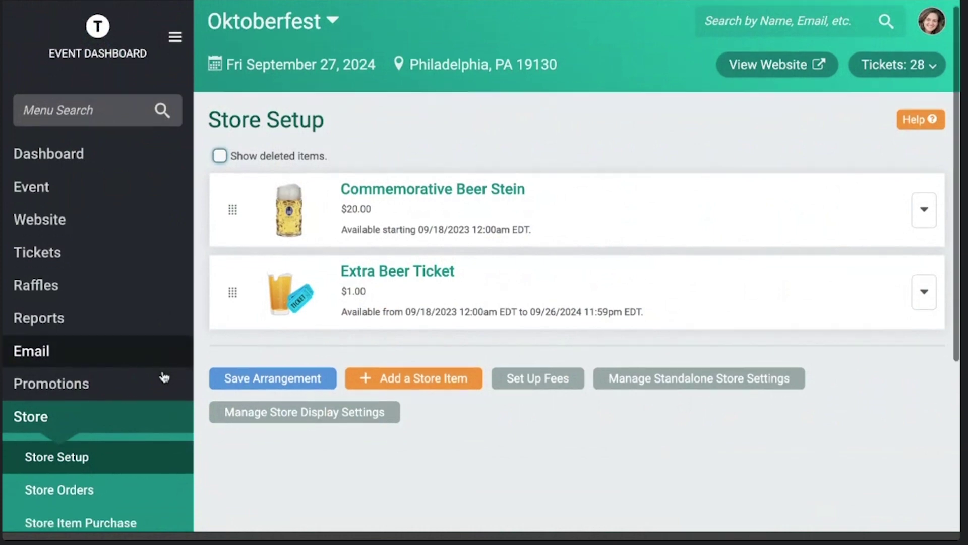
- Add the existing $20.00 T-Shirt from another event to the Oktoberfest store
scroll(163, 378, "down", 2)
scroll(115, 444, "up", 2)
scroll(135, 483, "down", 1)
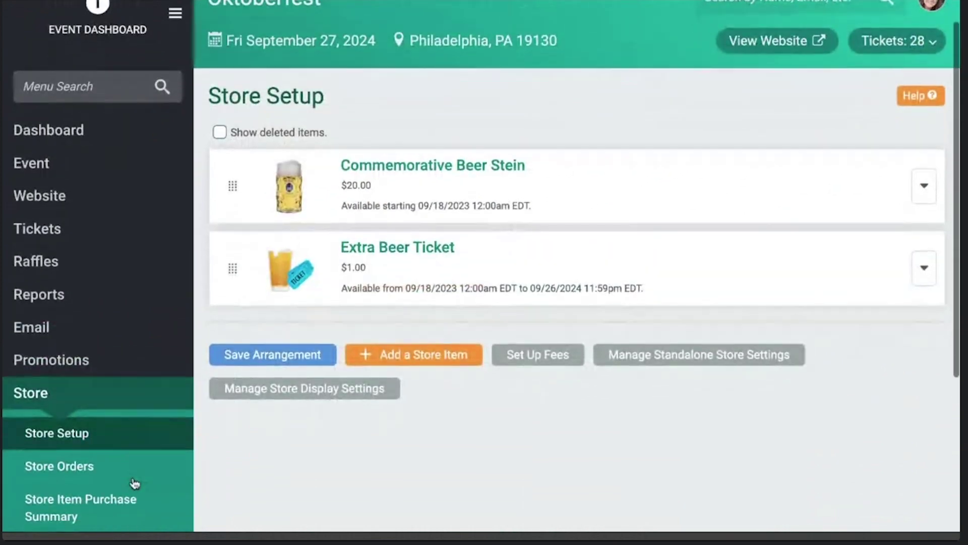
left_click(434, 357)
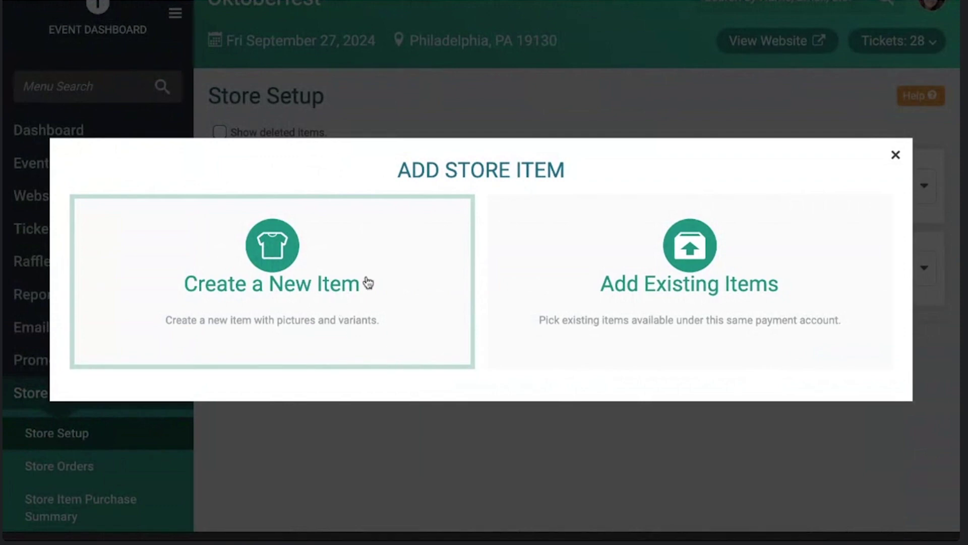
left_click(712, 298)
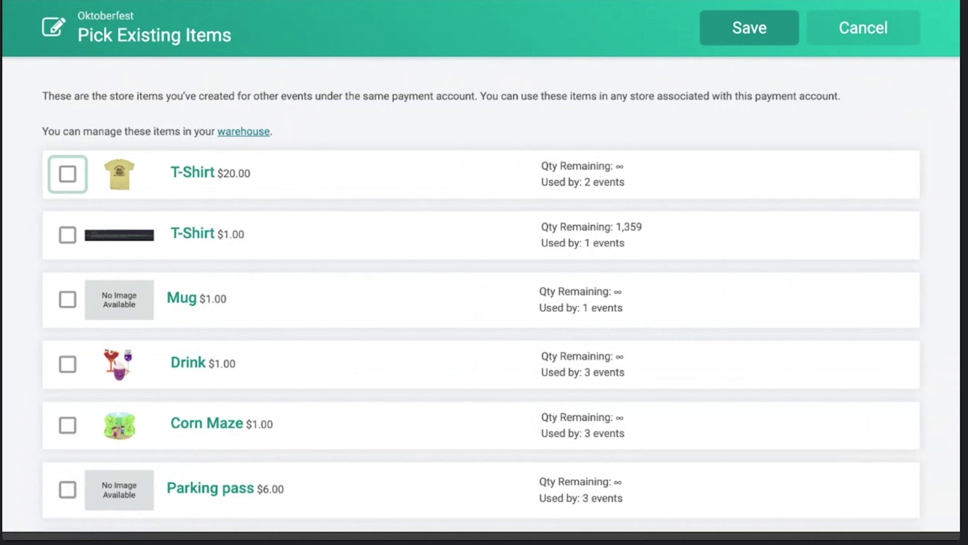
key("space")
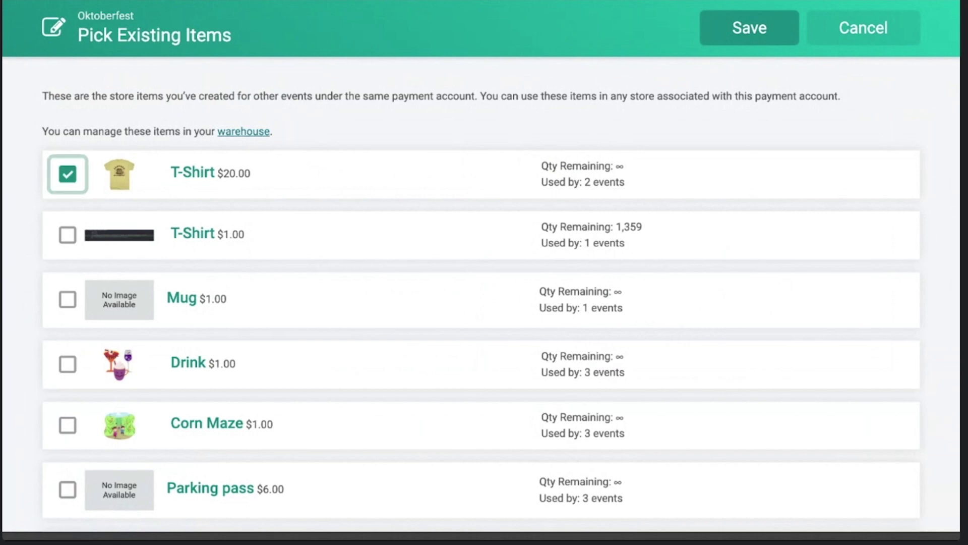
left_click(746, 39)
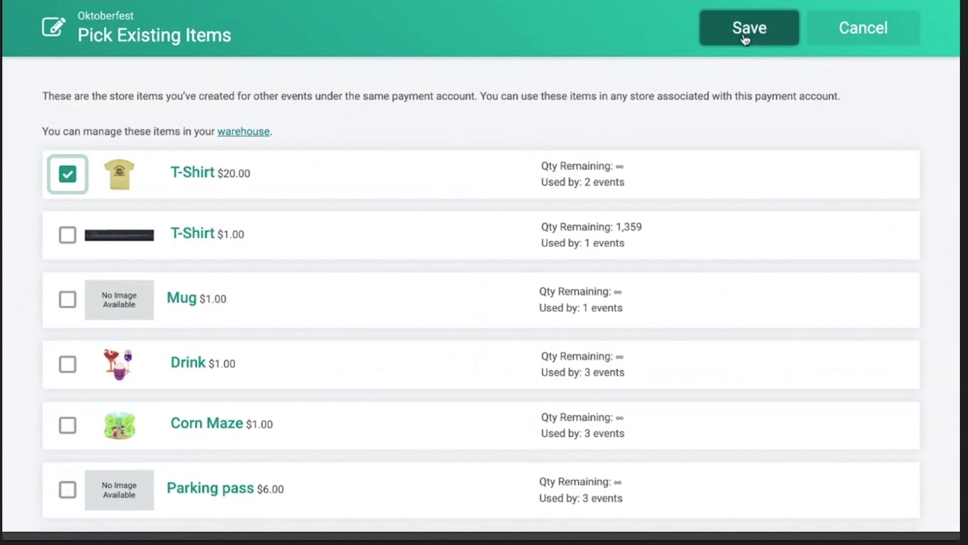
left_click_drag(625, 182, 584, 184)
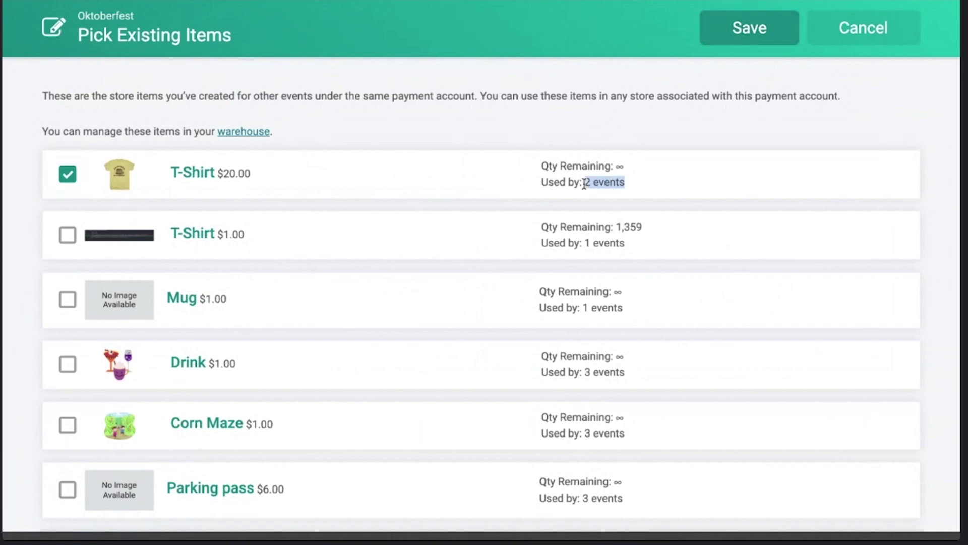
left_click(712, 41)
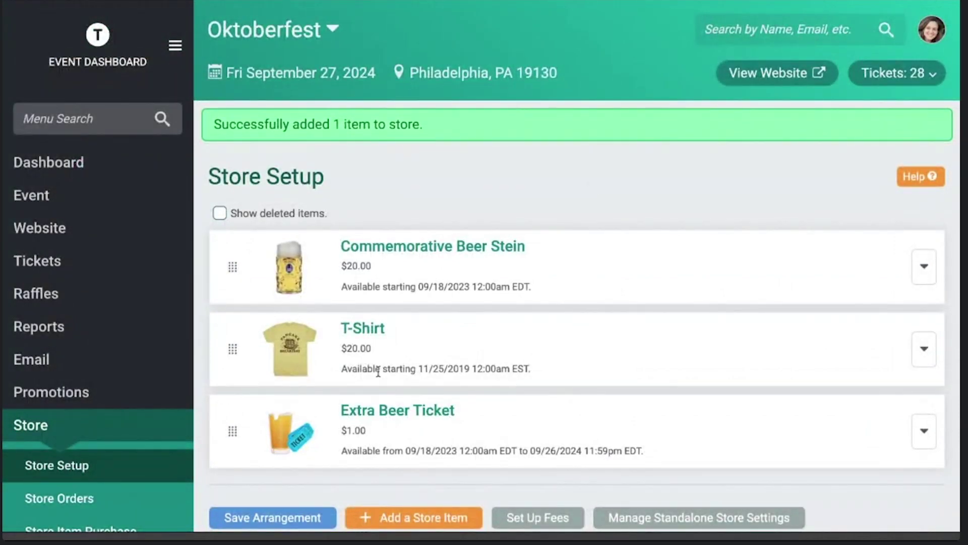
- Create a new store item 'Pretzel Sweatshirt' priced 40.00 with strikethrough price 50.00
scroll(378, 372, "down", 2)
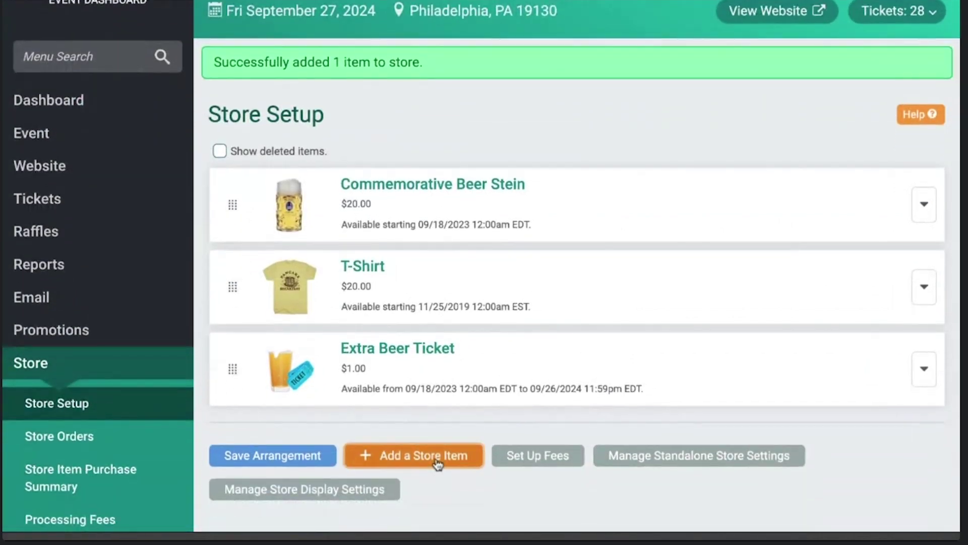
left_click(437, 461)
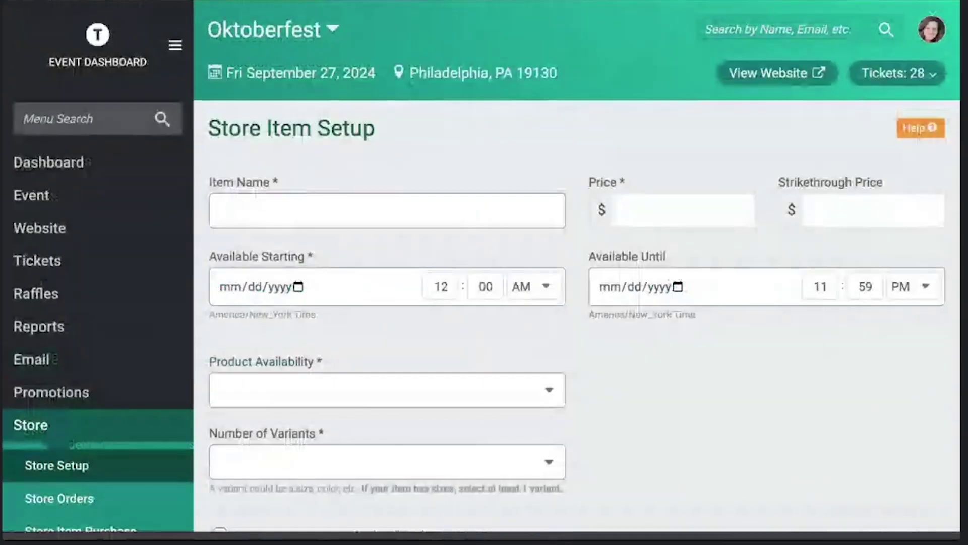
left_click(294, 212)
type("Pretzel Sweat")
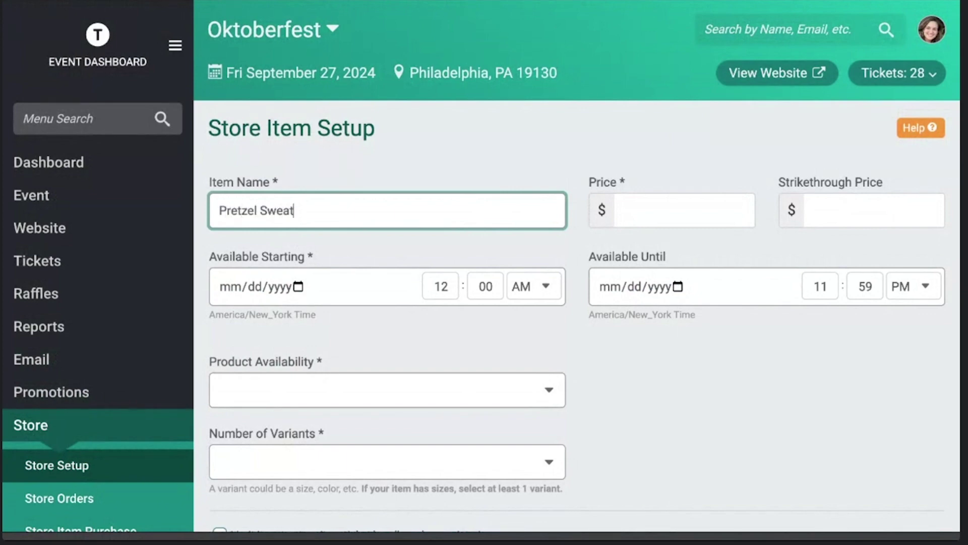
type("shirt")
left_click(655, 211)
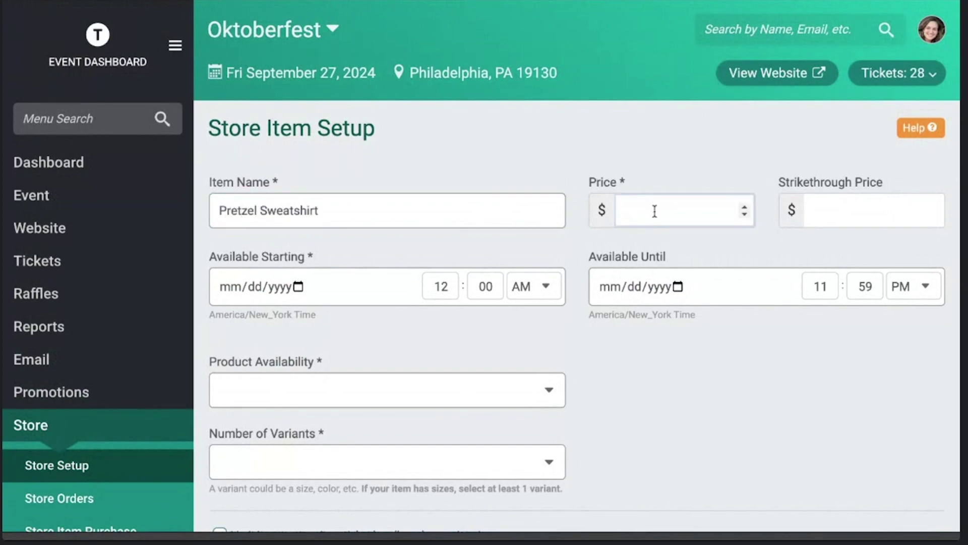
type("40")
left_click(841, 218)
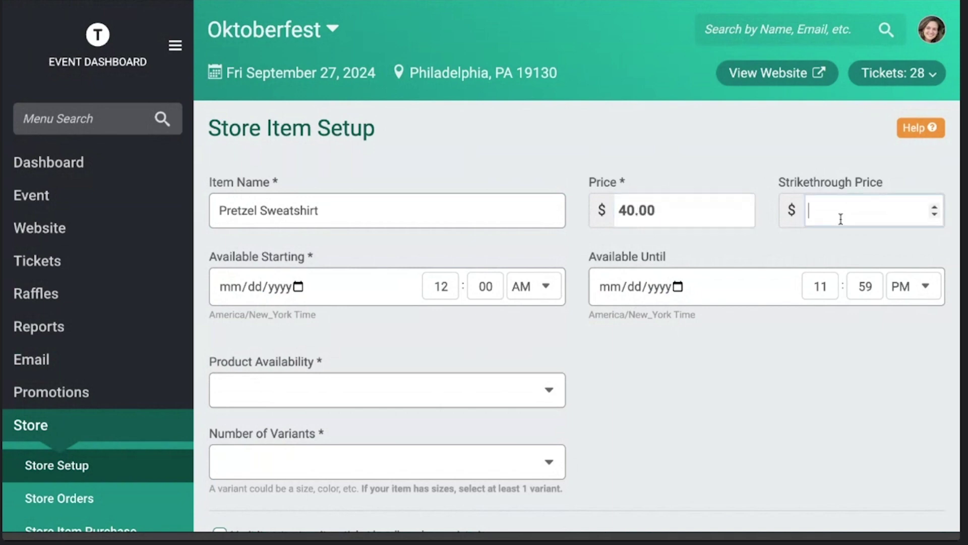
type("50")
left_click(673, 444)
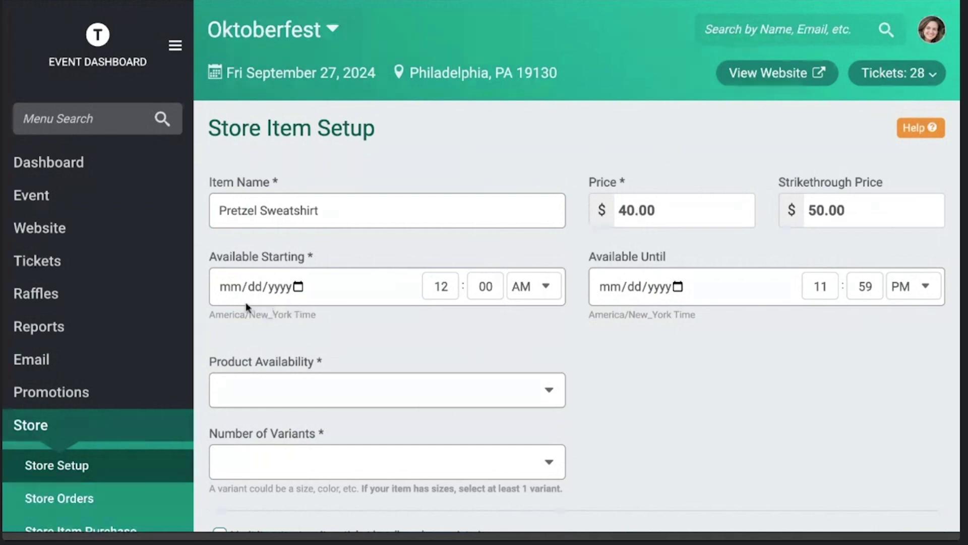
- Set the item's availability start date to 03/06/2024
left_click(356, 281)
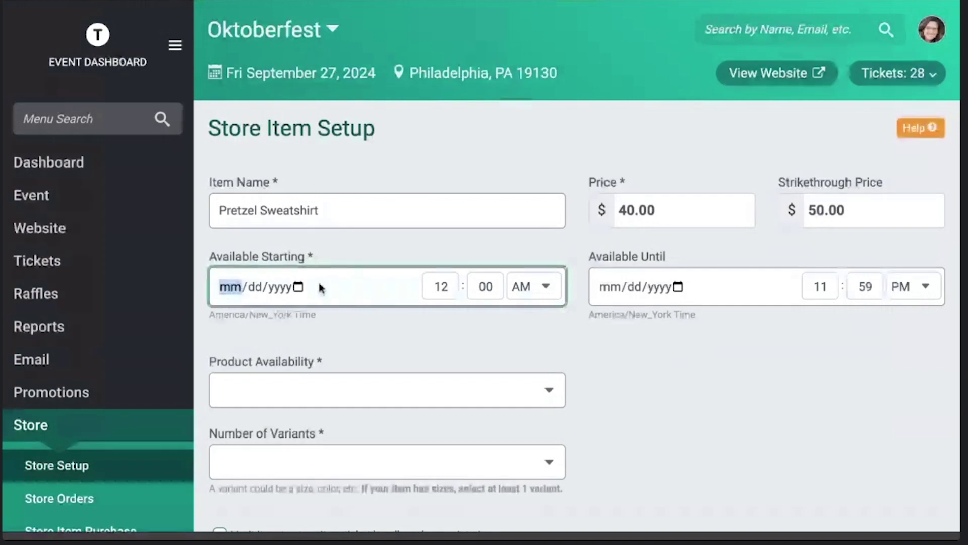
type("03062024")
left_click(613, 393)
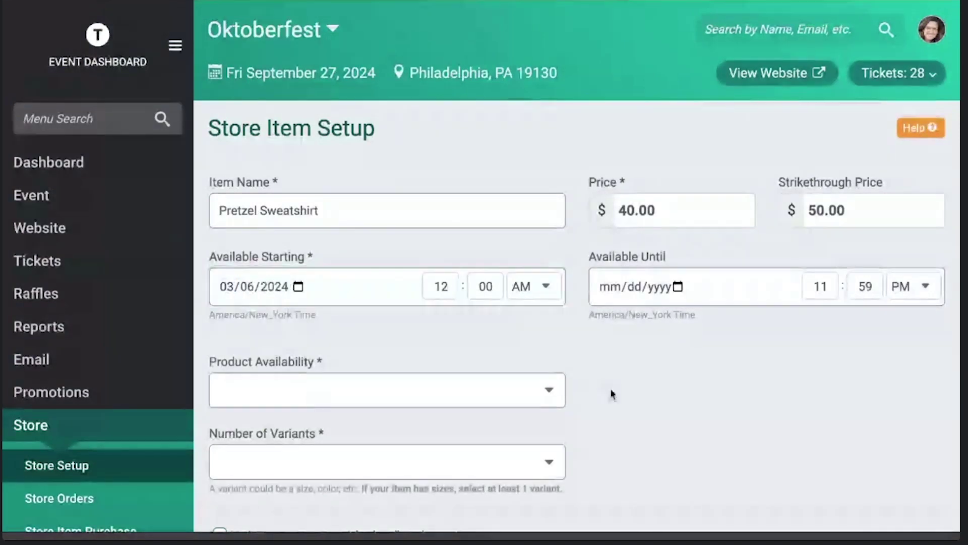
- Make the item available with tickets or standalone, with two variants named Size and Color
scroll(612, 394, "down", 3)
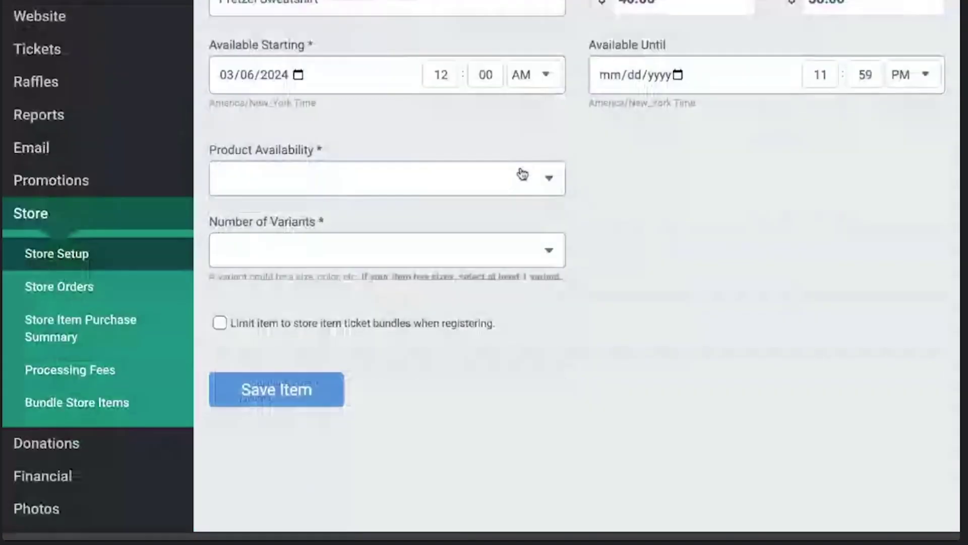
left_click(522, 174)
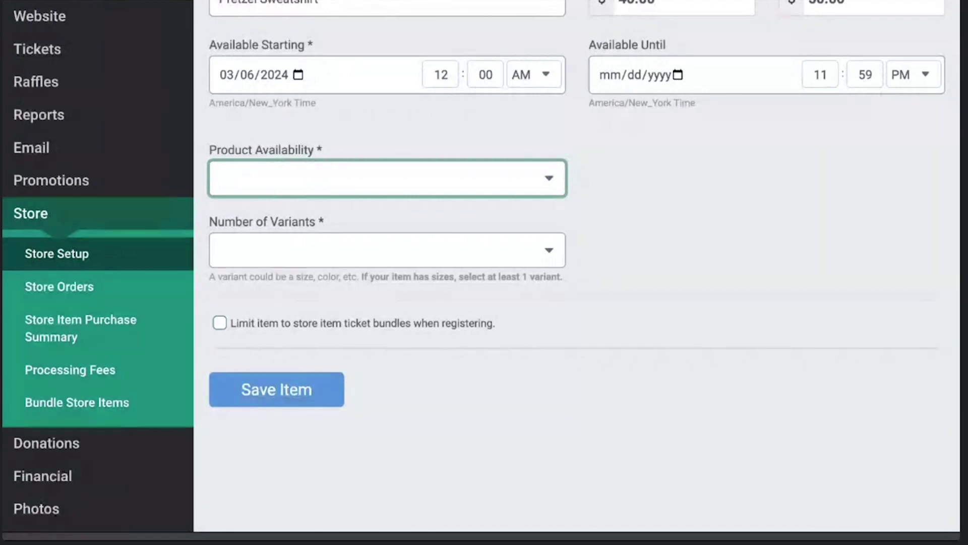
left_click(504, 244)
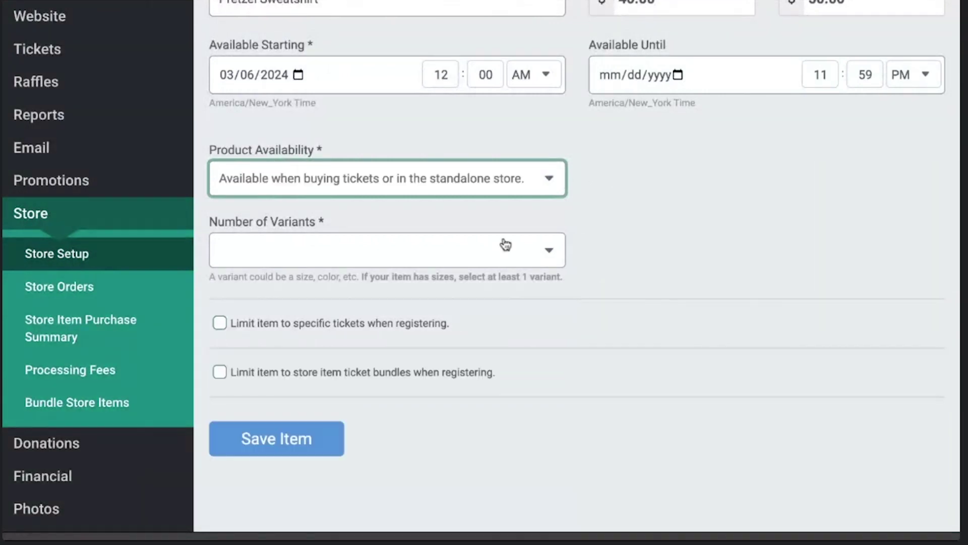
left_click(636, 206)
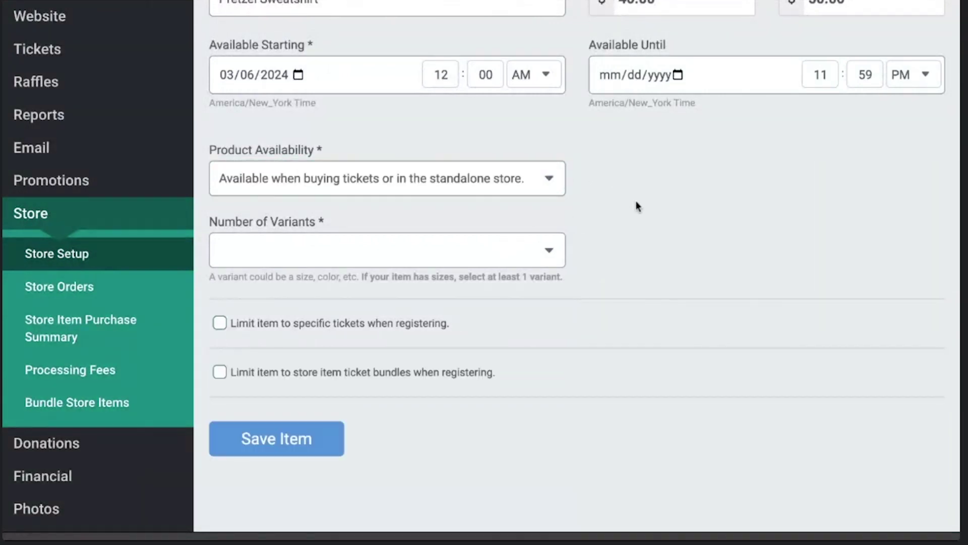
left_click(536, 259)
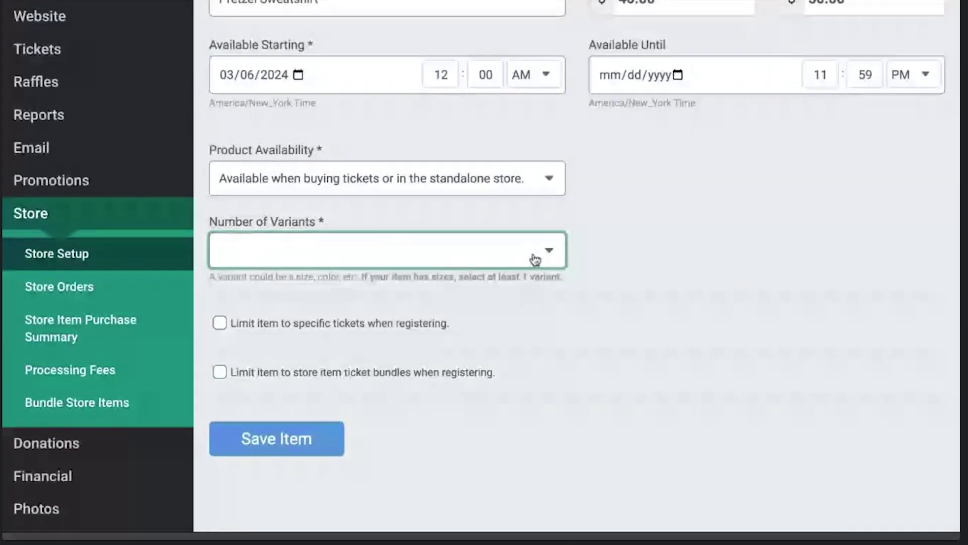
left_click(383, 312)
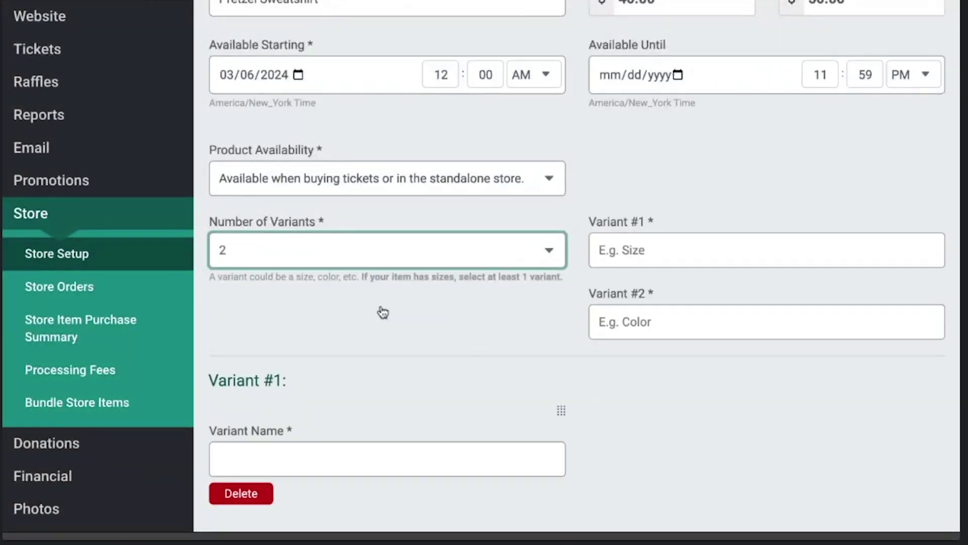
left_click(643, 247)
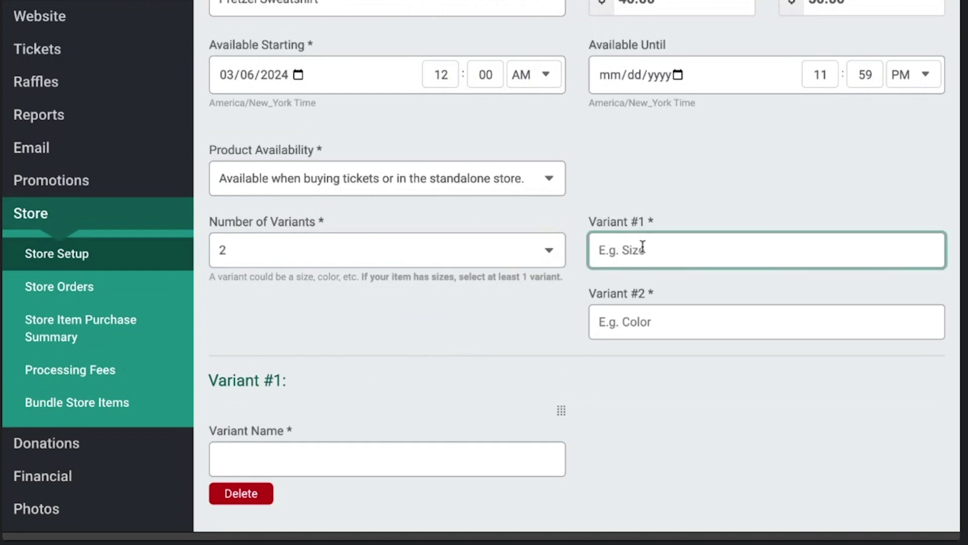
type("Size")
left_click(640, 324)
type("Color")
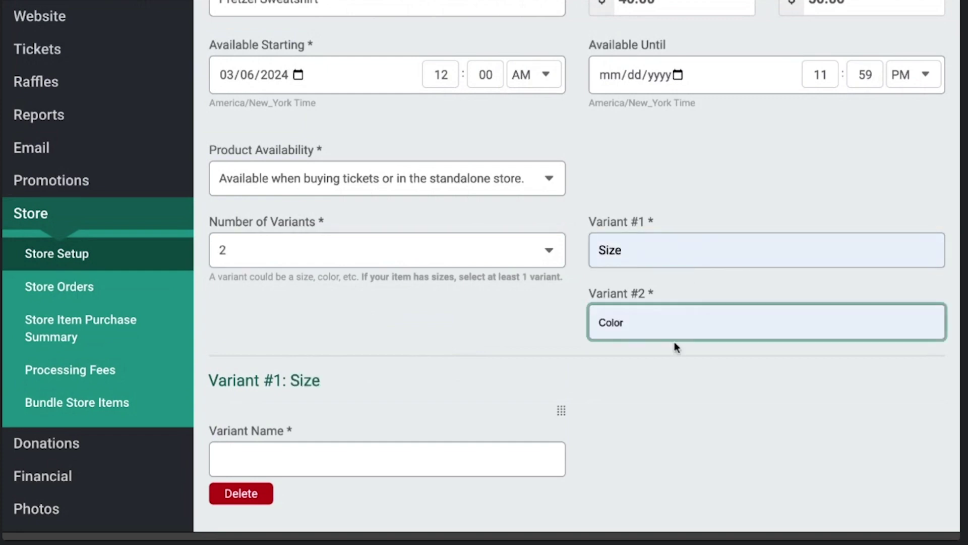
- Add the Size options Small, Medium and Large
scroll(441, 385, "down", 3)
left_click(309, 294)
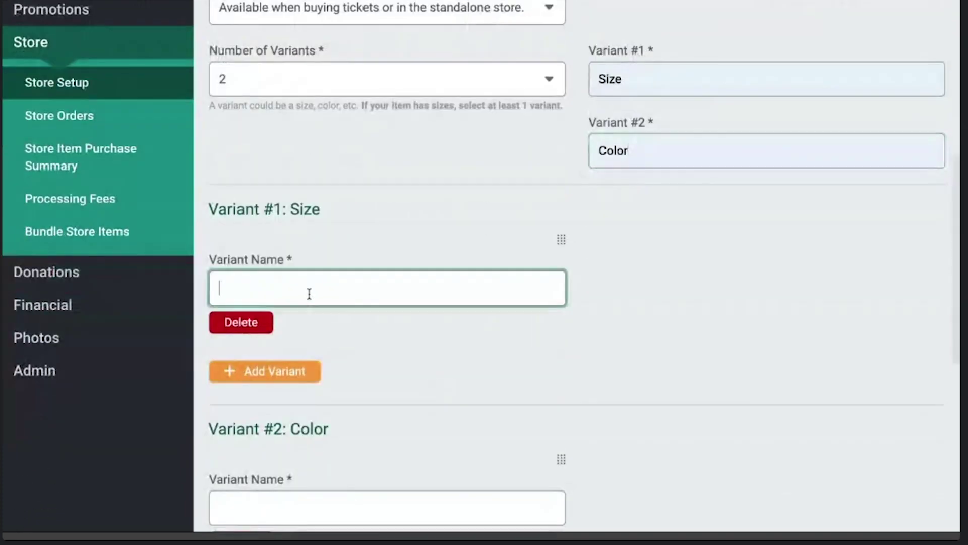
type("Small")
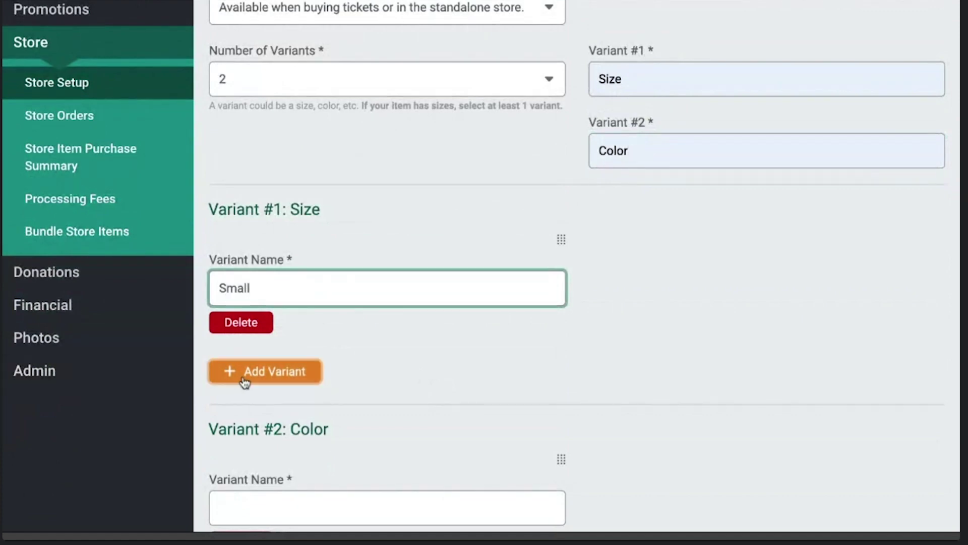
left_click(242, 377)
type("Medium")
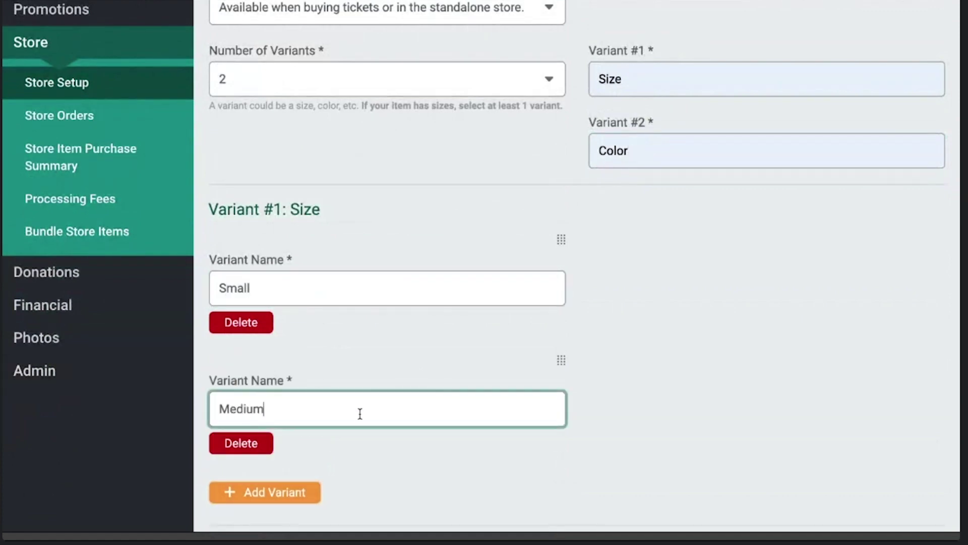
scroll(360, 420, "down", 2)
left_click(287, 365)
type("Larg")
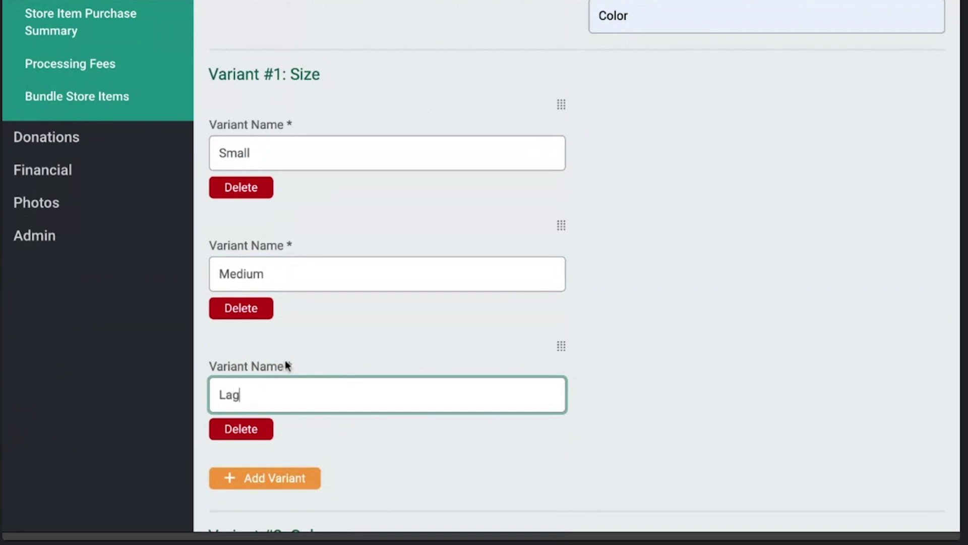
key("BackSpace")
type("rge")
left_click(573, 346)
- Add the Color options Blue and Purple and save the sweatshirt item
scroll(574, 347, "down", 6)
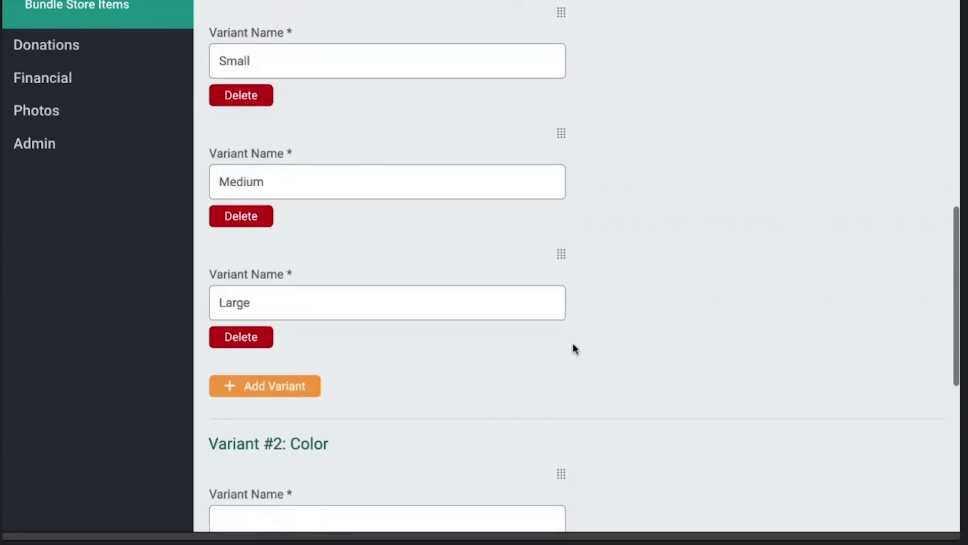
left_click(271, 247)
type("Blue")
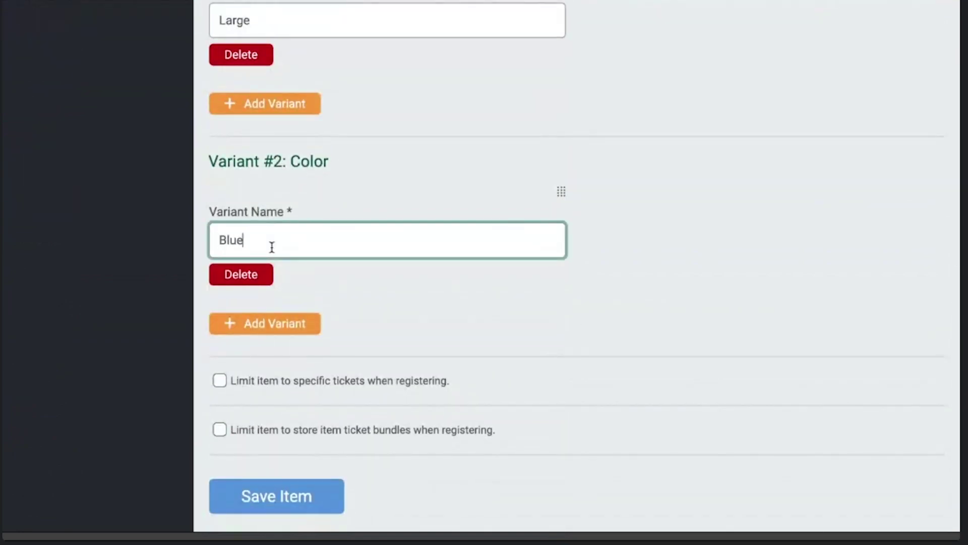
left_click(266, 315)
type("Purple")
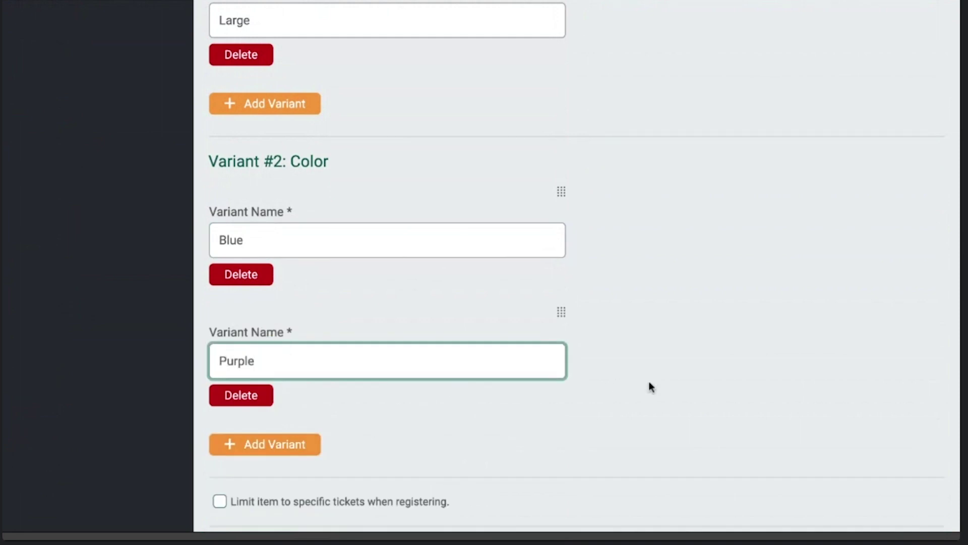
left_click(705, 380)
scroll(705, 380, "down", 5)
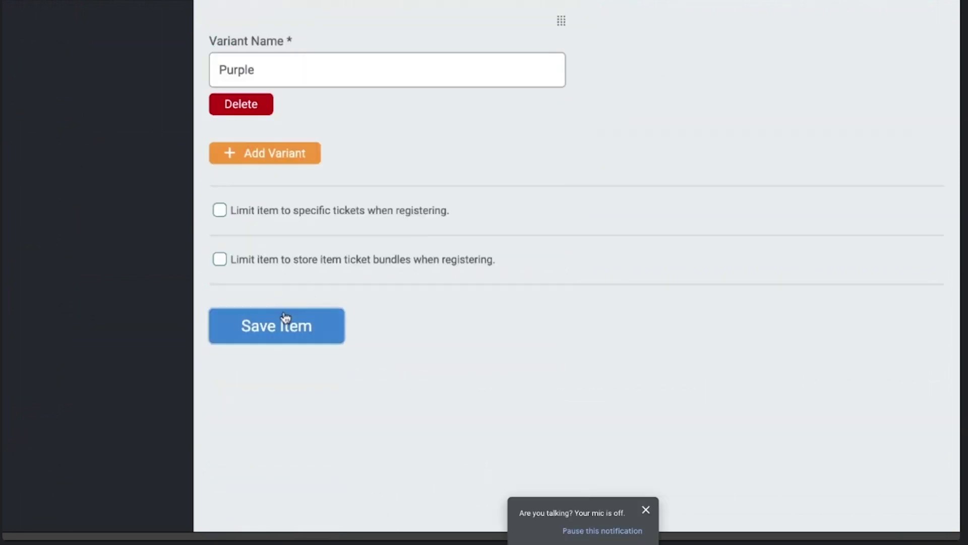
left_click(284, 339)
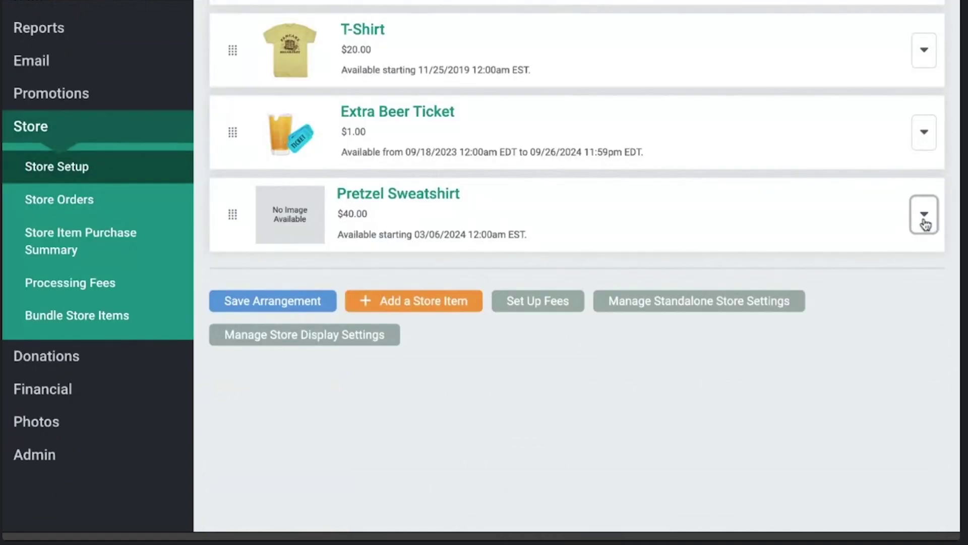
left_click(925, 224)
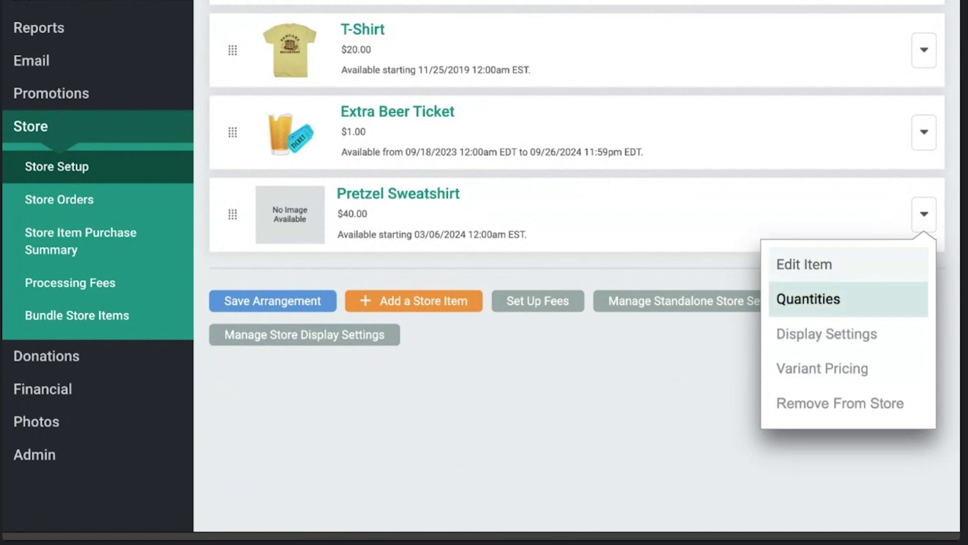
- Set Blue variant quantities to 20 Small, 15 Medium and 10 Large
left_click(809, 299)
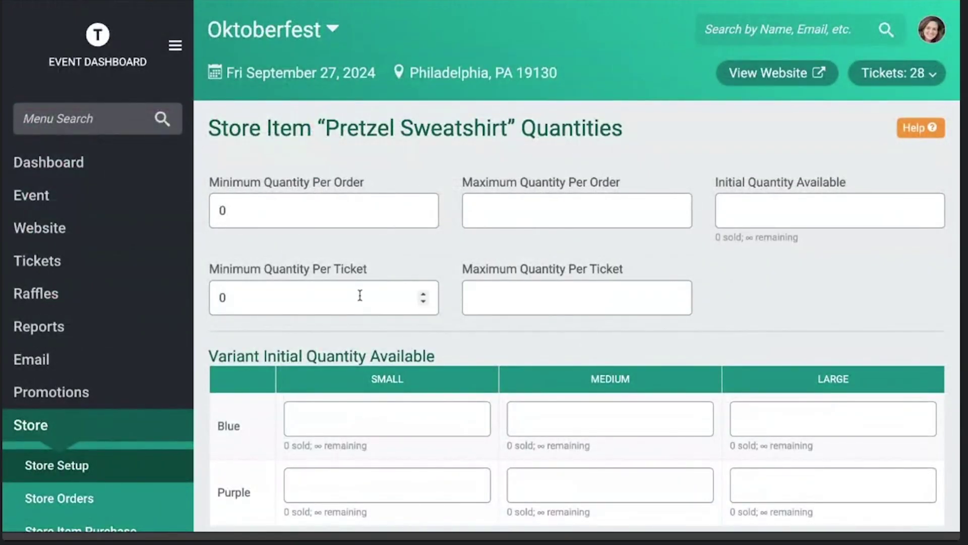
scroll(360, 295, "down", 3)
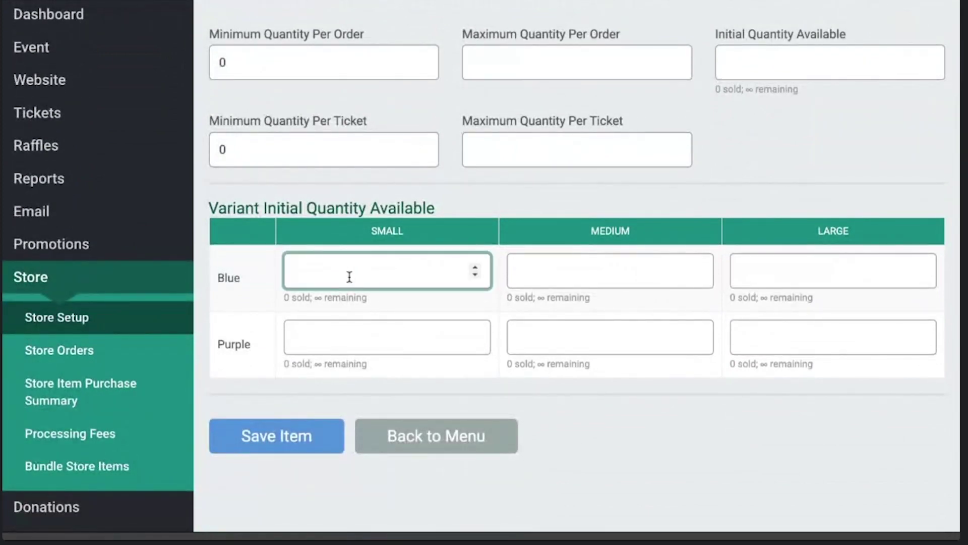
type("20")
left_click(518, 271)
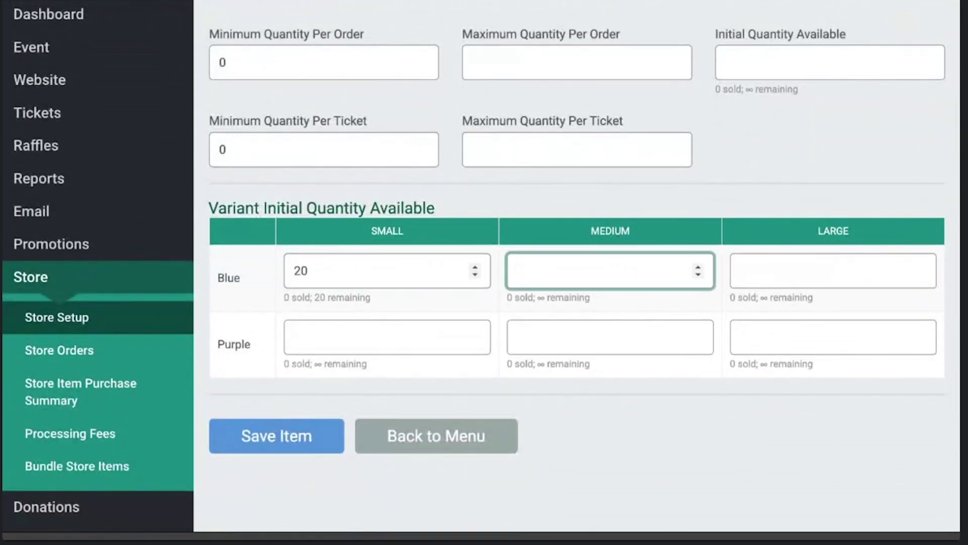
type("15")
left_click(740, 271)
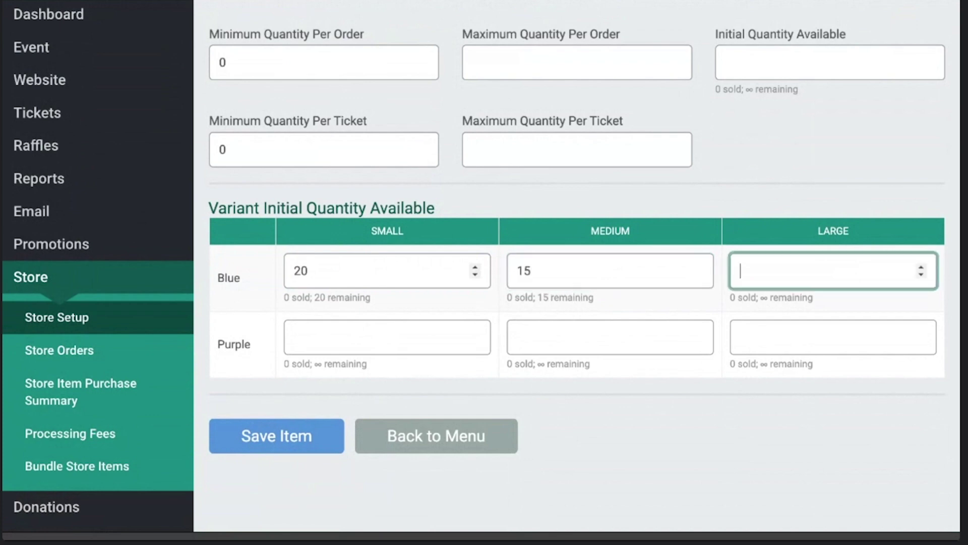
type("10")
- Set Purple variant quantities to 20 Small, 12 Medium and 5 Large, and save
left_click(345, 339)
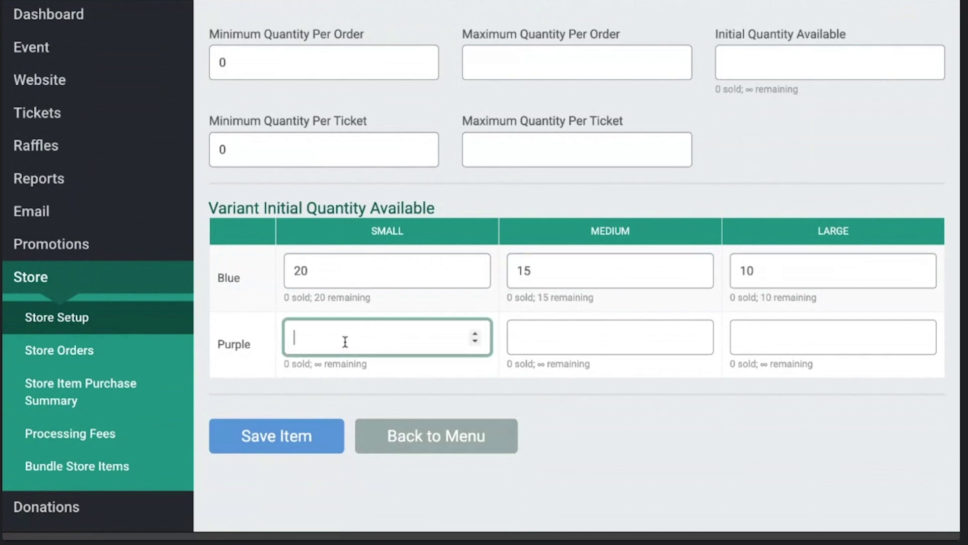
type("20")
left_click(579, 329)
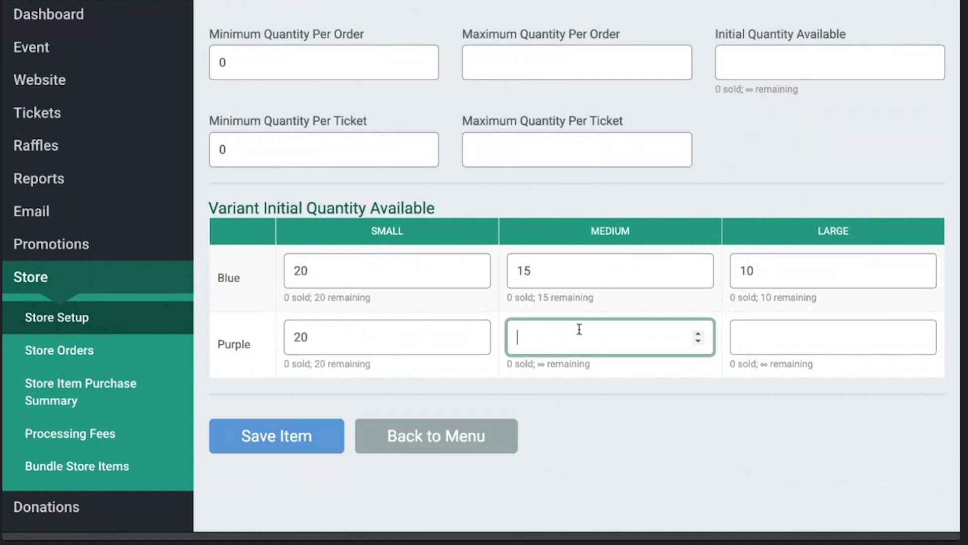
type("12")
left_click(830, 335)
type("5")
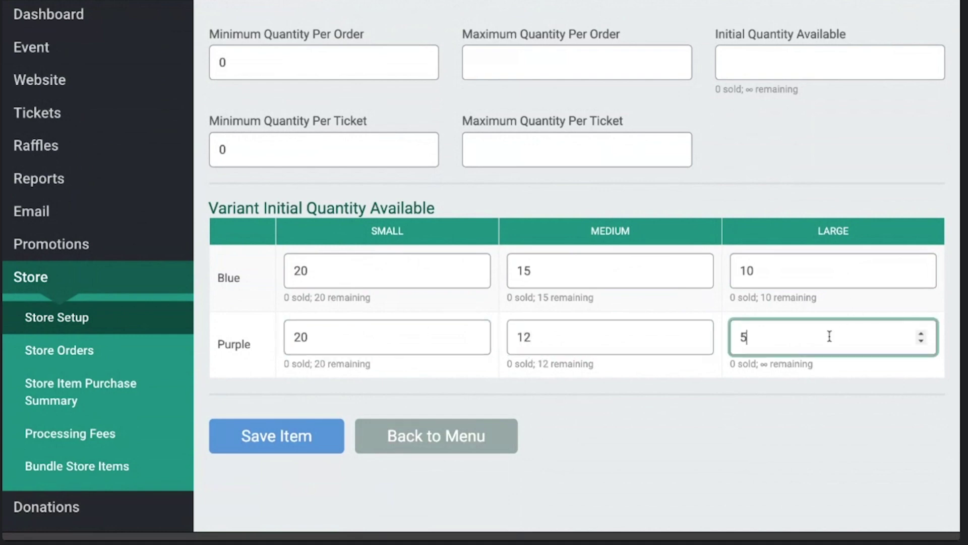
left_click(718, 415)
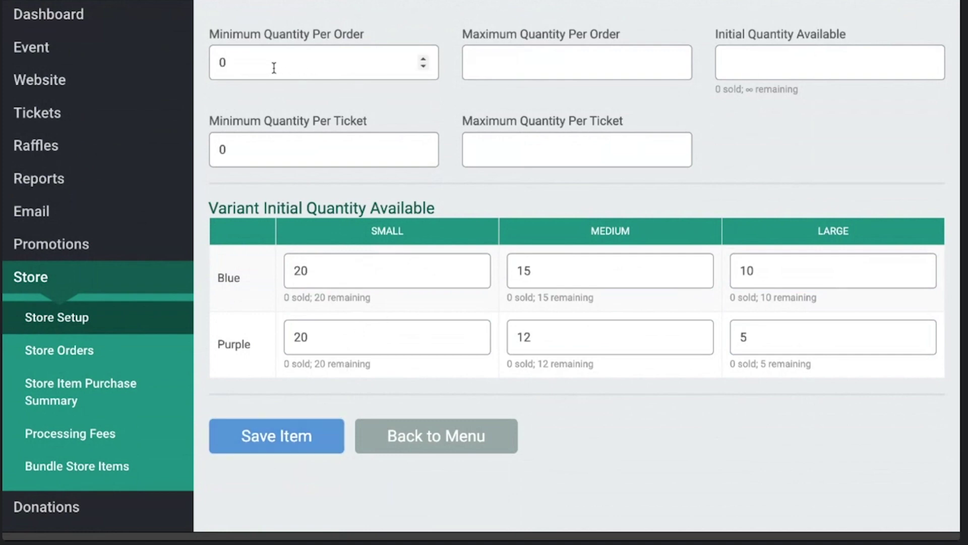
left_click(257, 454)
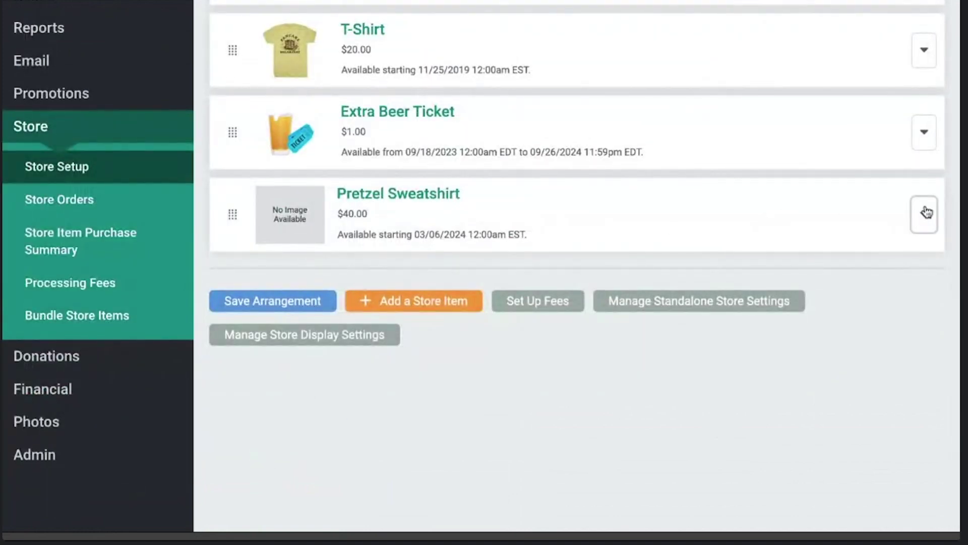
- Give the sweatshirt a hoodie image and description 'Get your pretzel sweatshirt before they all sell out!!', then save
left_click(925, 212)
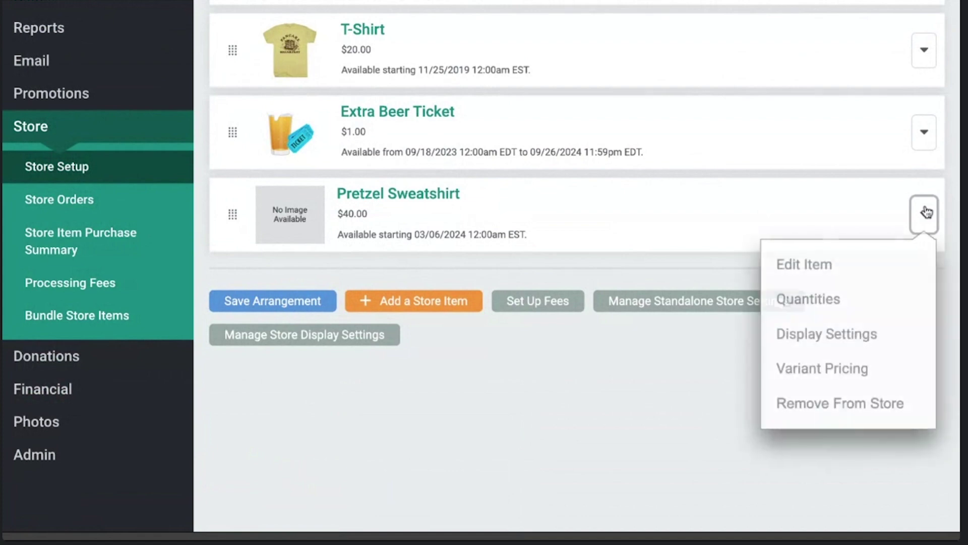
left_click(853, 343)
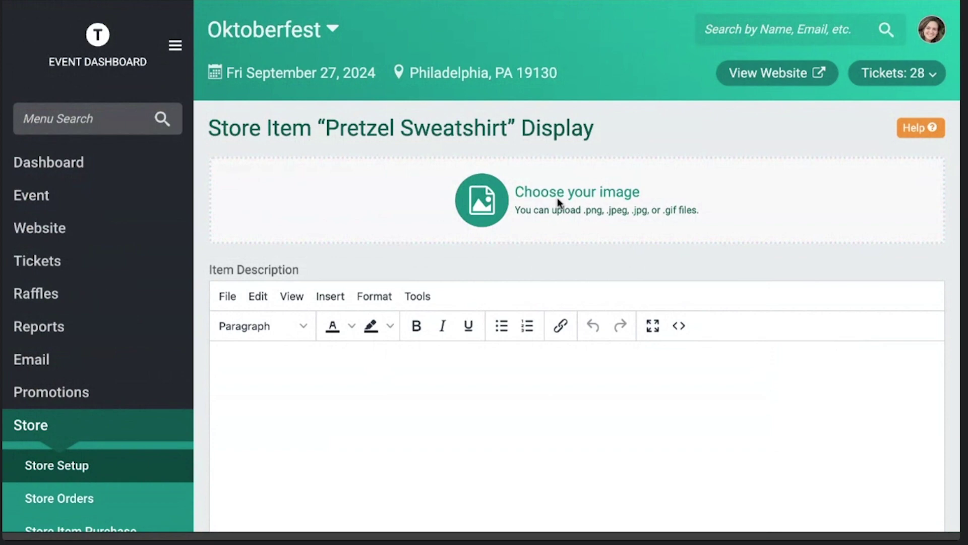
scroll(536, 387, "down", 1)
scroll(536, 387, "down", 3)
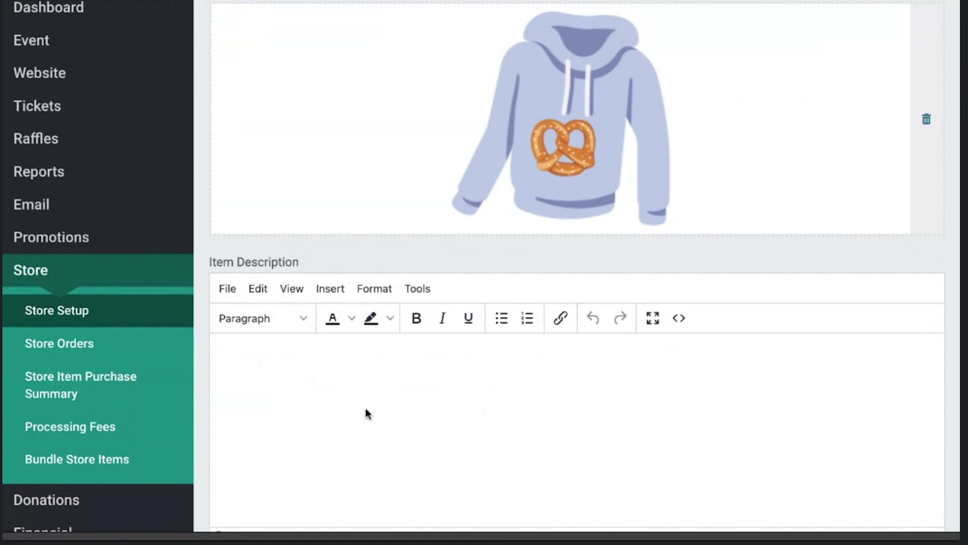
left_click(366, 406)
type("Get your pretze")
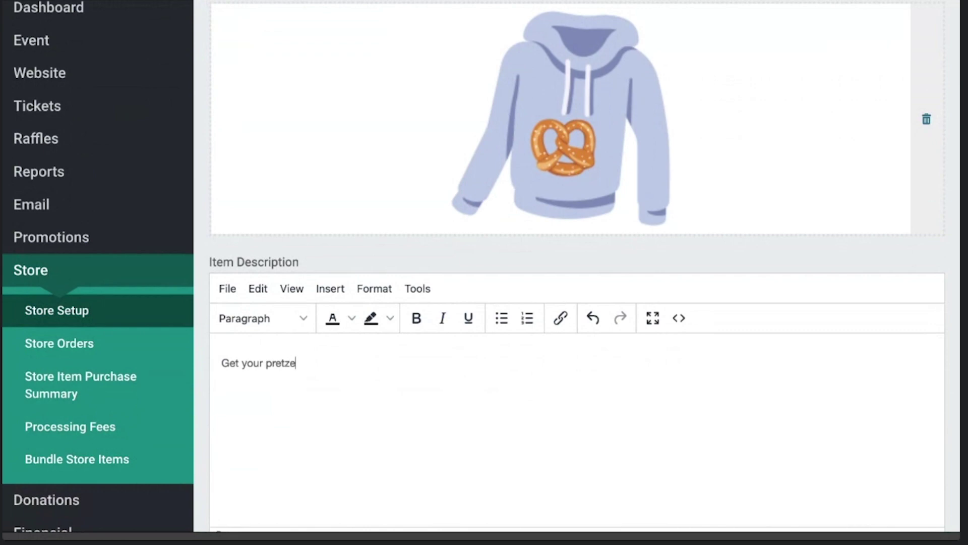
type("l sweatshirt before they all s")
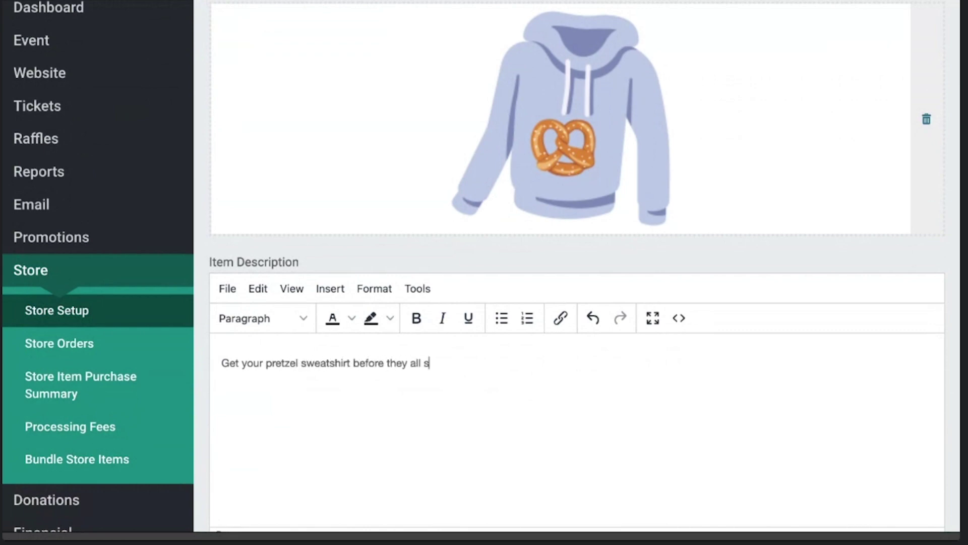
type("ell out!!")
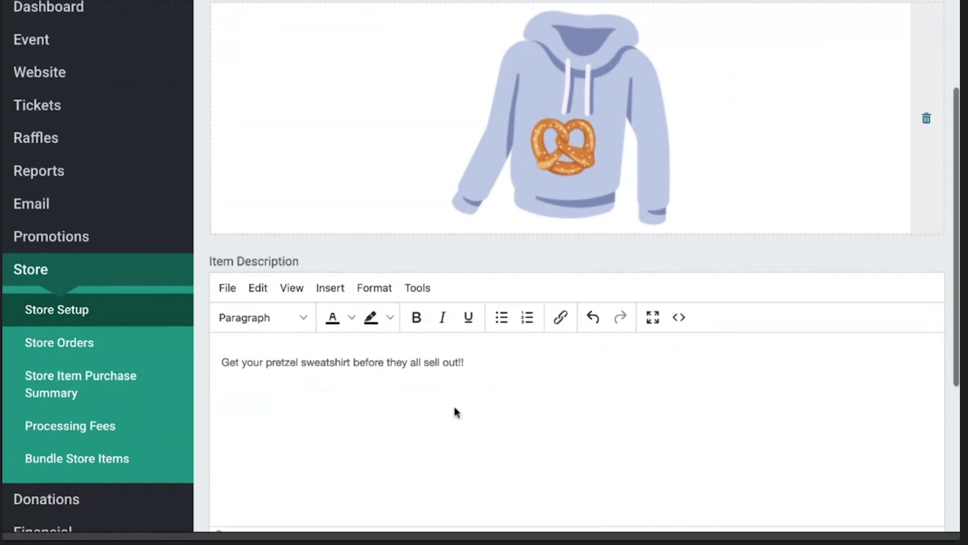
scroll(454, 411, "down", 5)
left_click(285, 328)
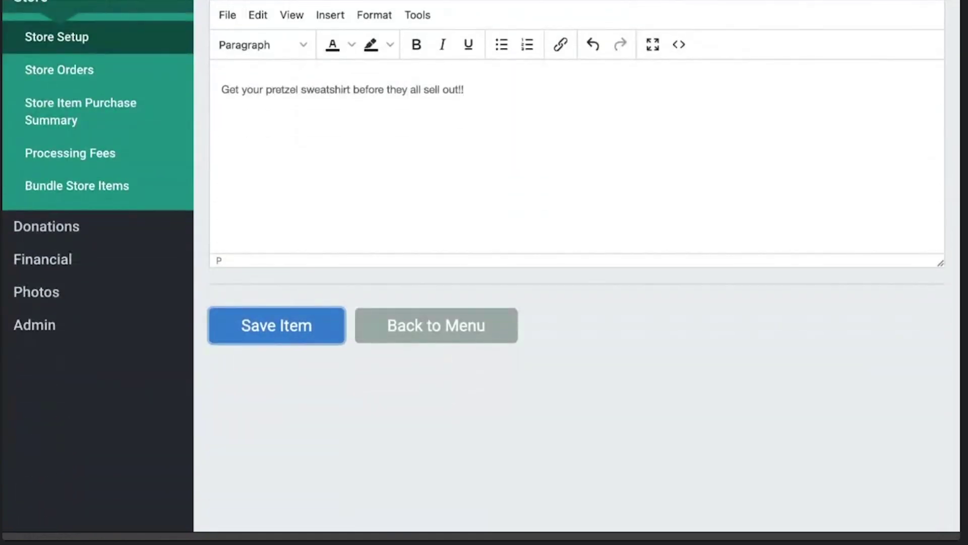
scroll(438, 101, "up", 1)
scroll(438, 99, "up", 5)
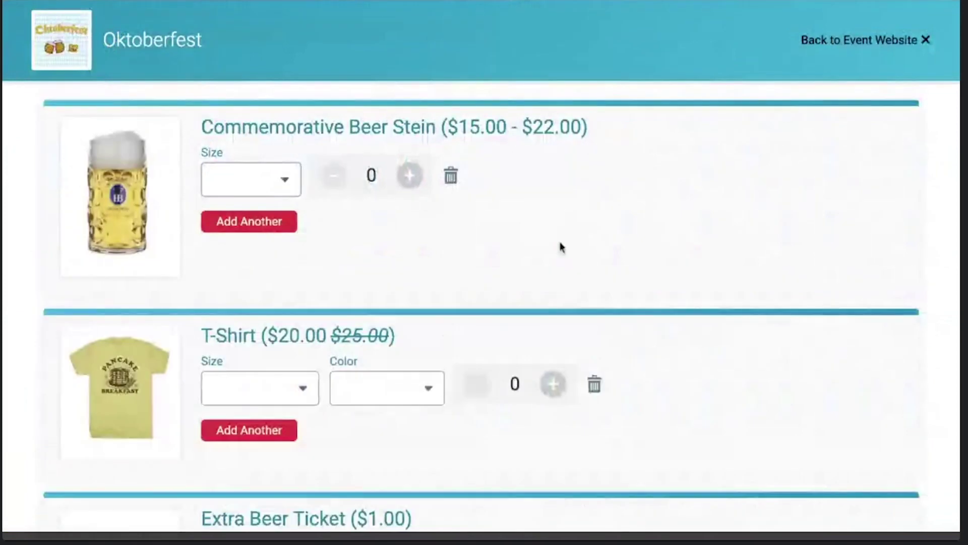
- In the public store, try the T-Shirt size (Medium) and colour dropdowns
scroll(542, 318, "down", 3)
scroll(541, 316, "down", 3)
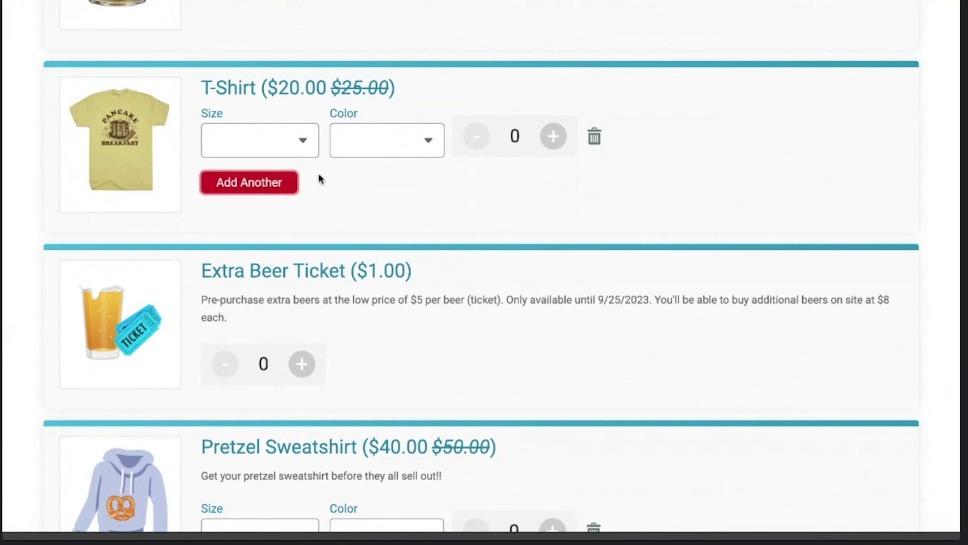
scroll(388, 210, "down", 1)
left_click(295, 107)
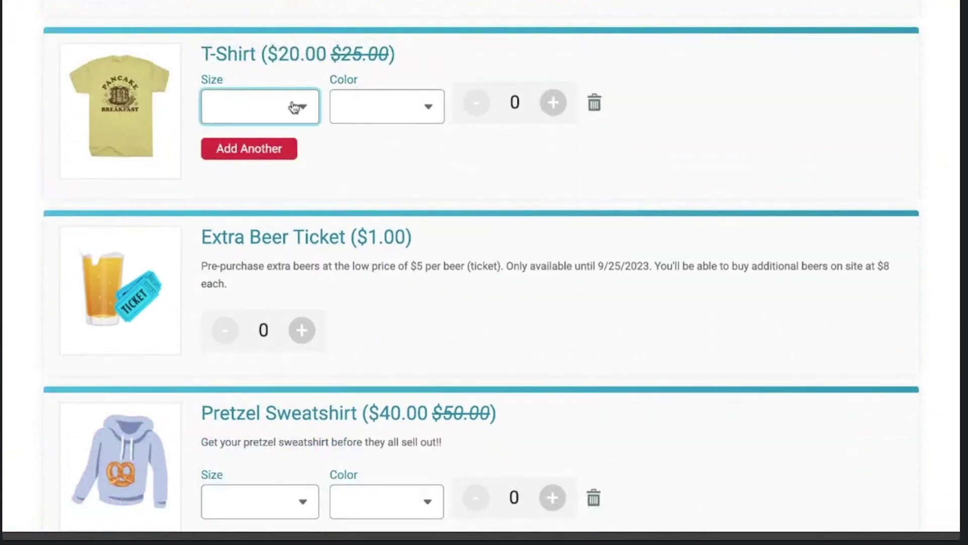
left_click(303, 134)
left_click(417, 116)
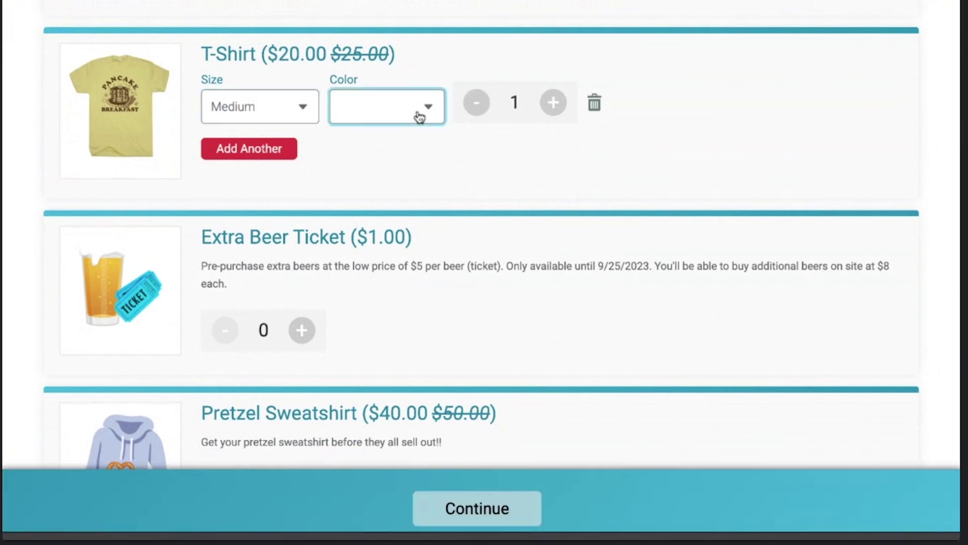
left_click(454, 151)
- Review the Pretzel Sweatshirt listing's $40.00 price and description
scroll(474, 170, "down", 3)
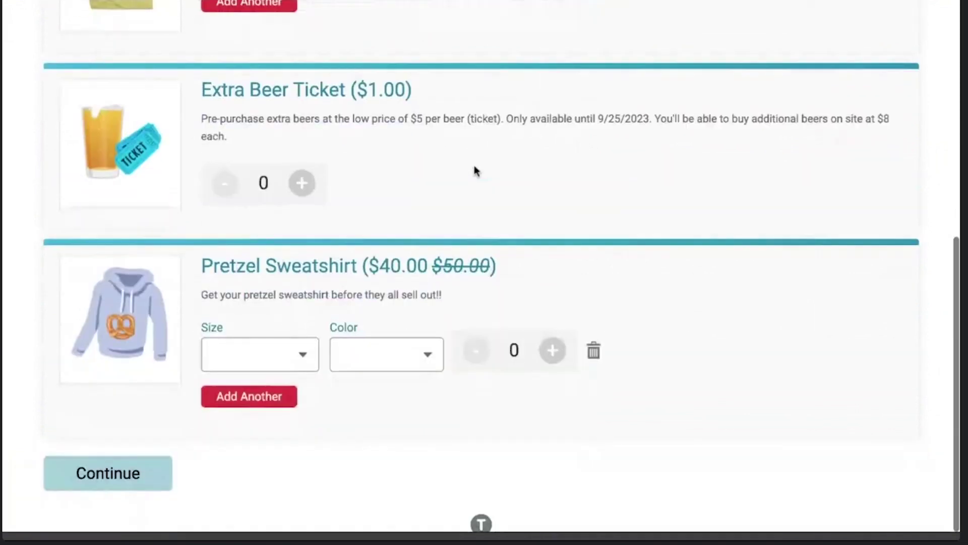
left_click_drag(366, 253, 443, 283)
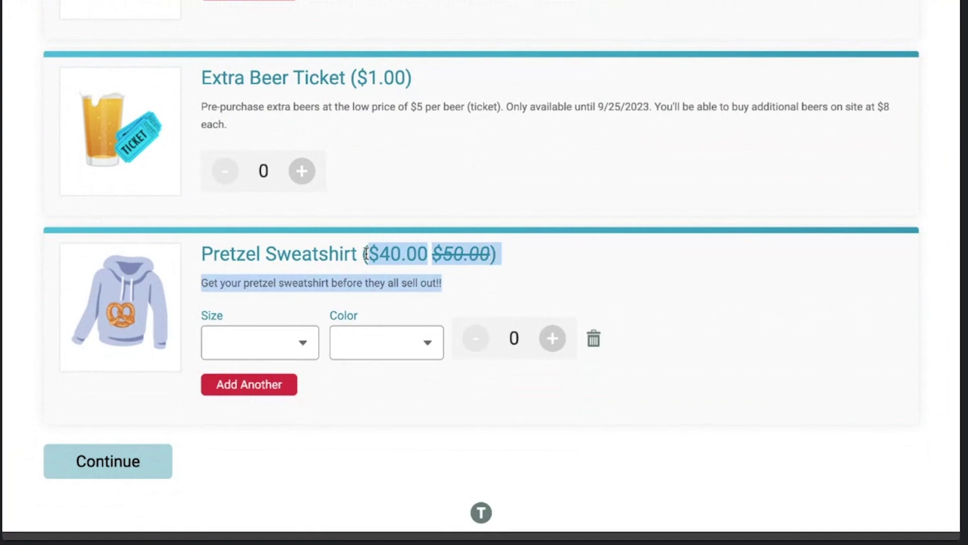
left_click(523, 273)
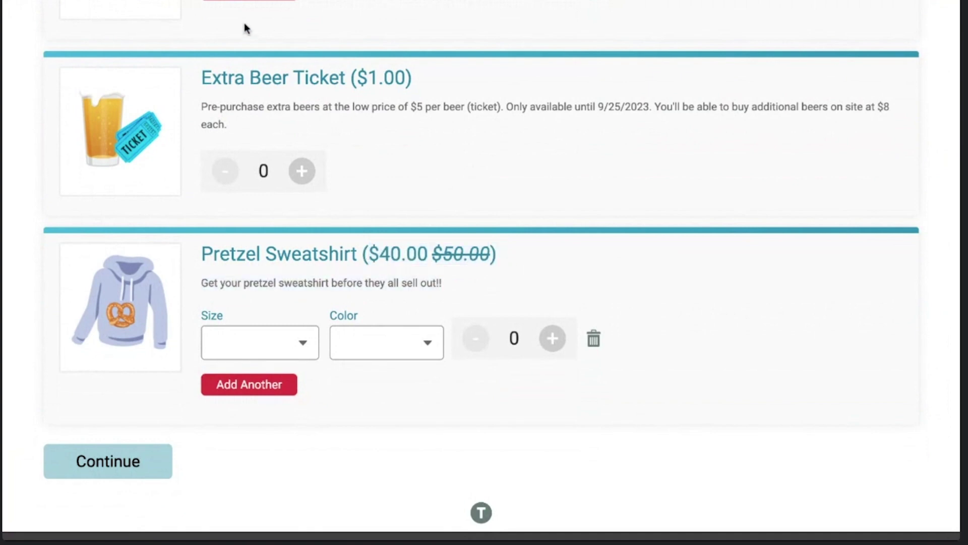